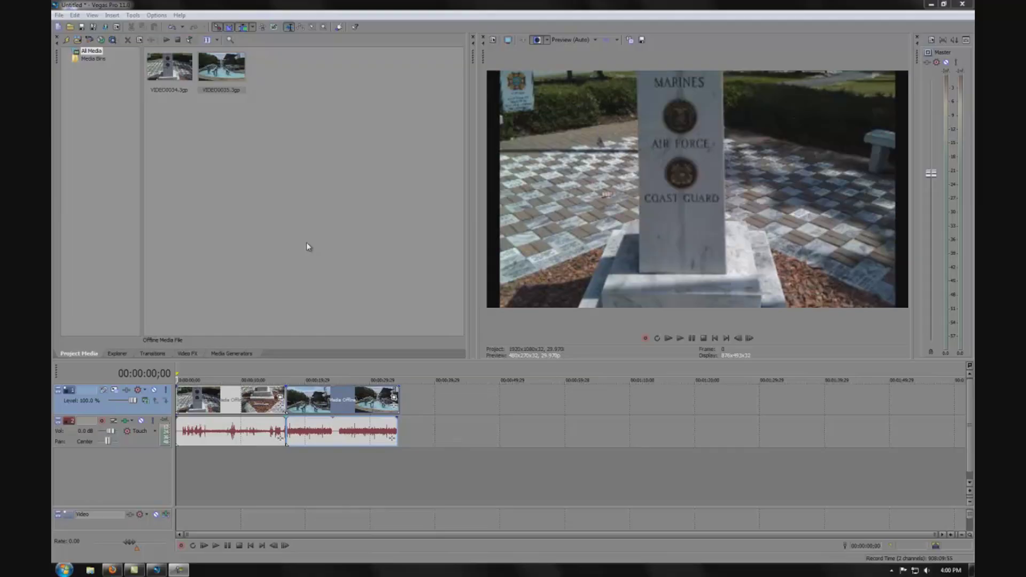
Preview both timeline clips, stop playback, and select the first clip at about 00:00:08;16
click(680, 338)
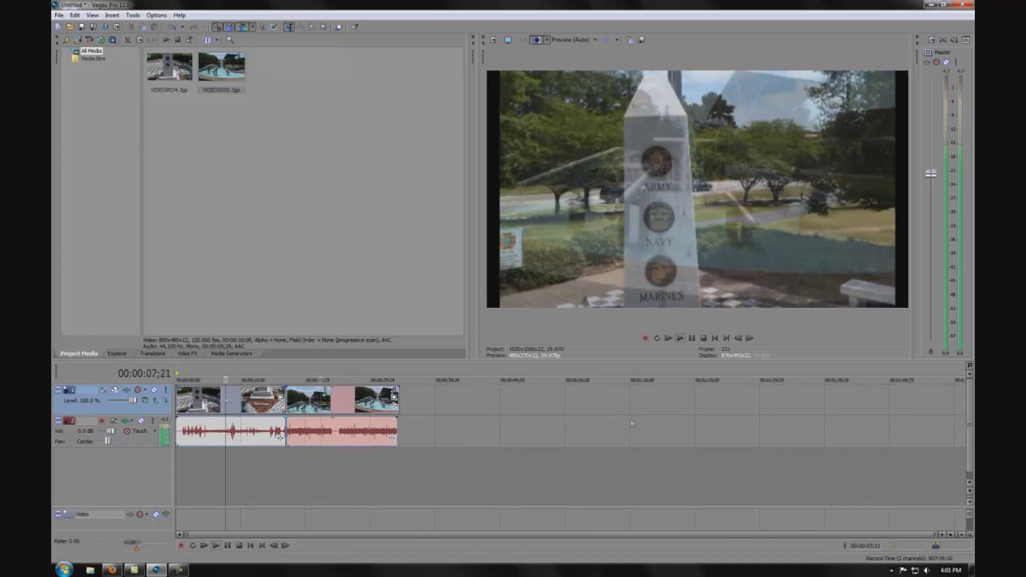
key(space)
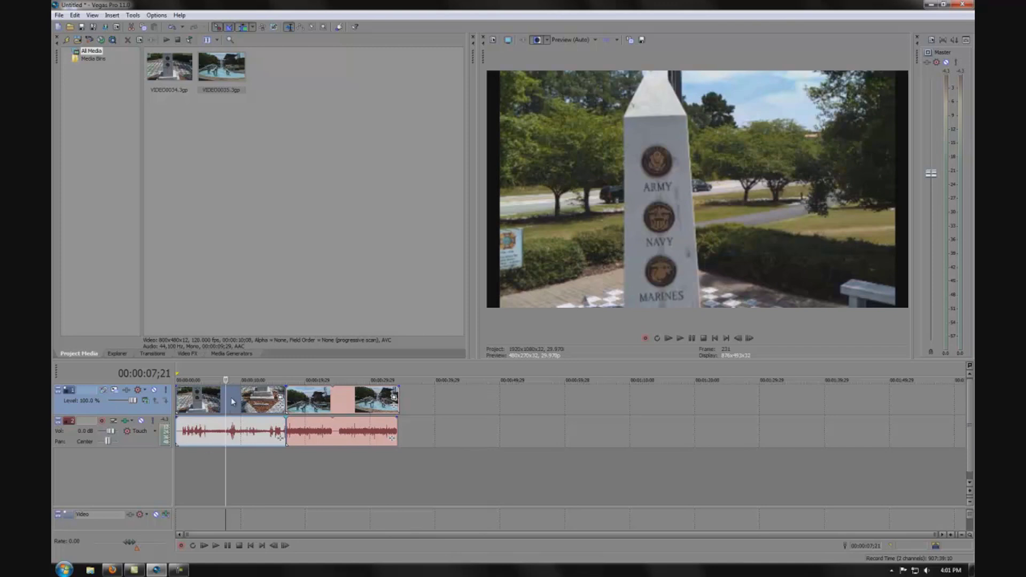
click(232, 398)
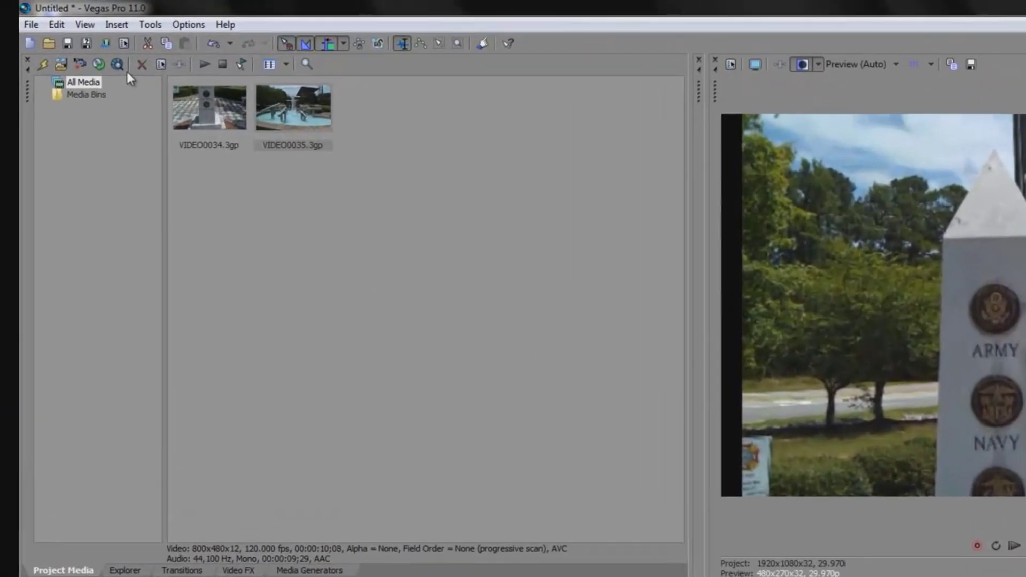
Add Sony Stabilize to VIDEO0034.3gp's media effect chain through Tools > Video > Media FX
click(150, 25)
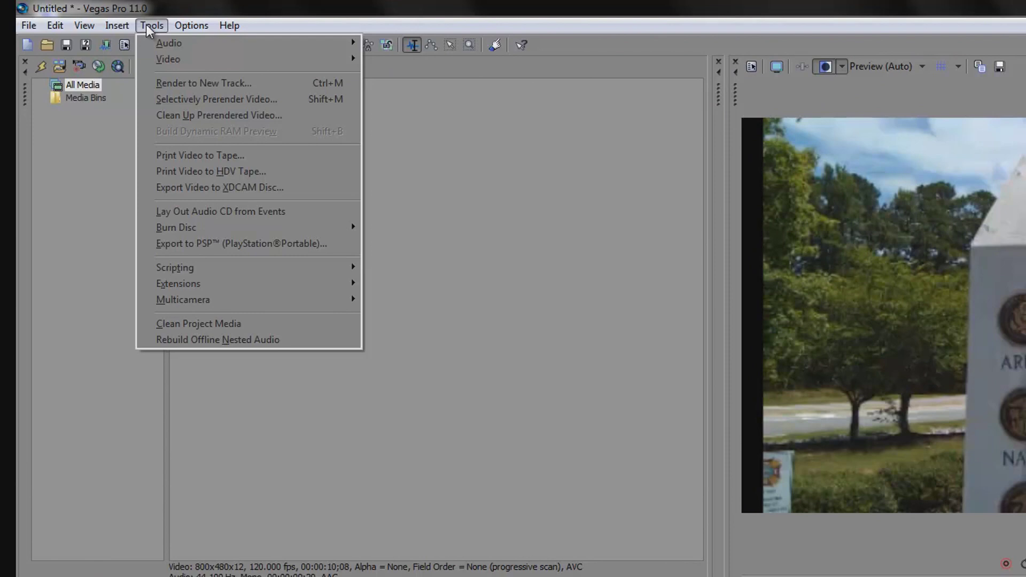
mouse_move(163, 61)
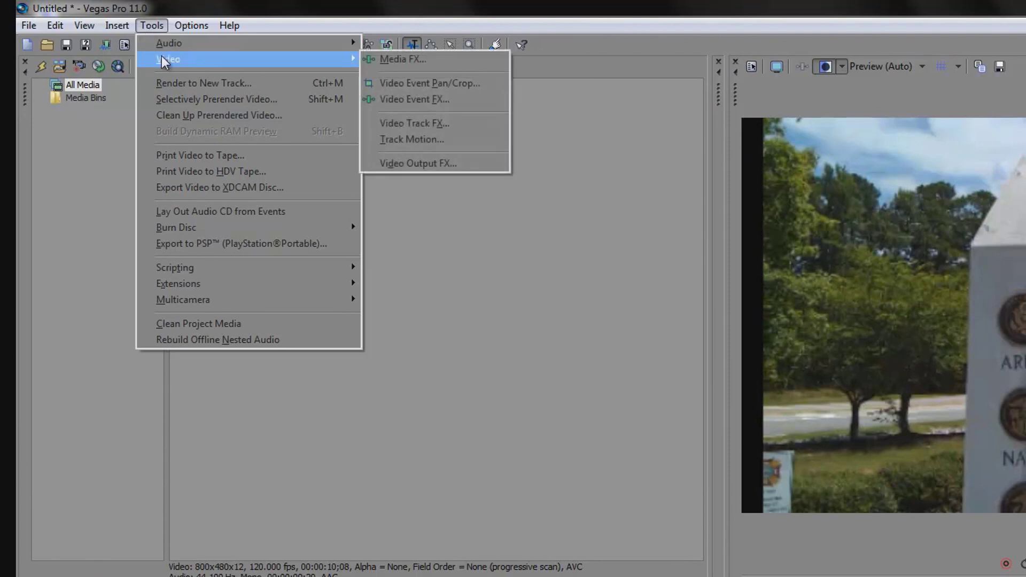
click(387, 60)
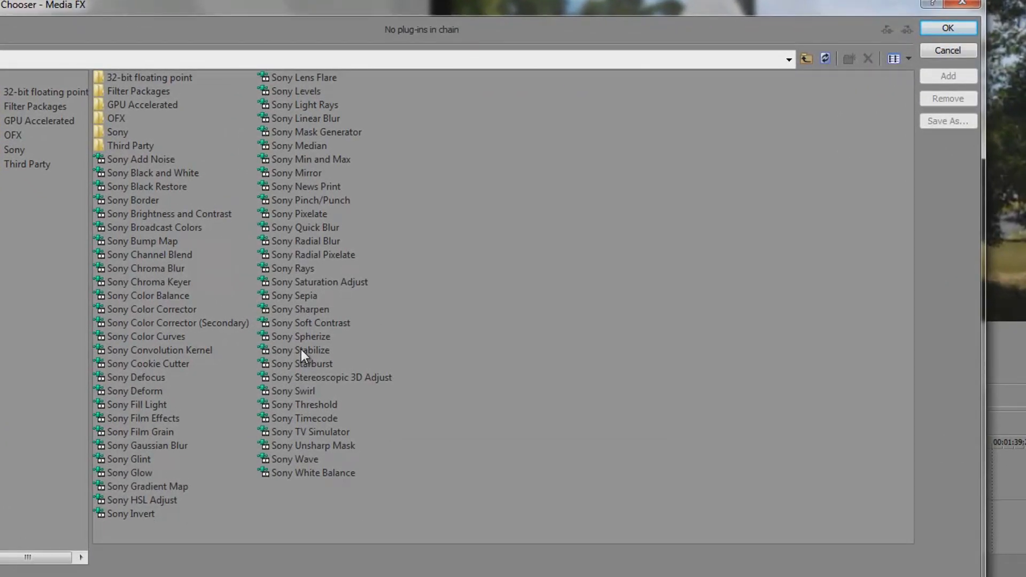
click(304, 350)
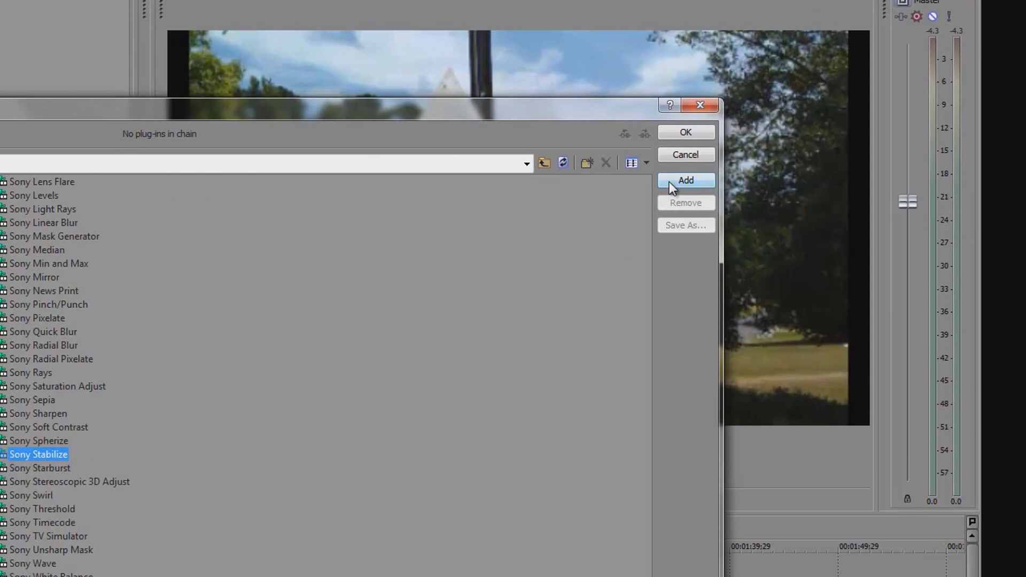
click(669, 181)
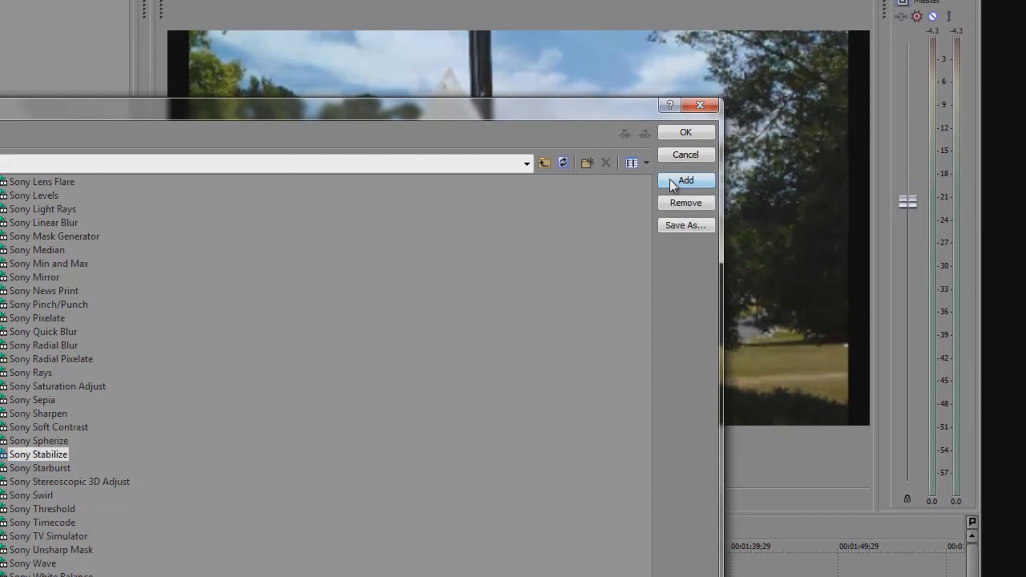
click(686, 134)
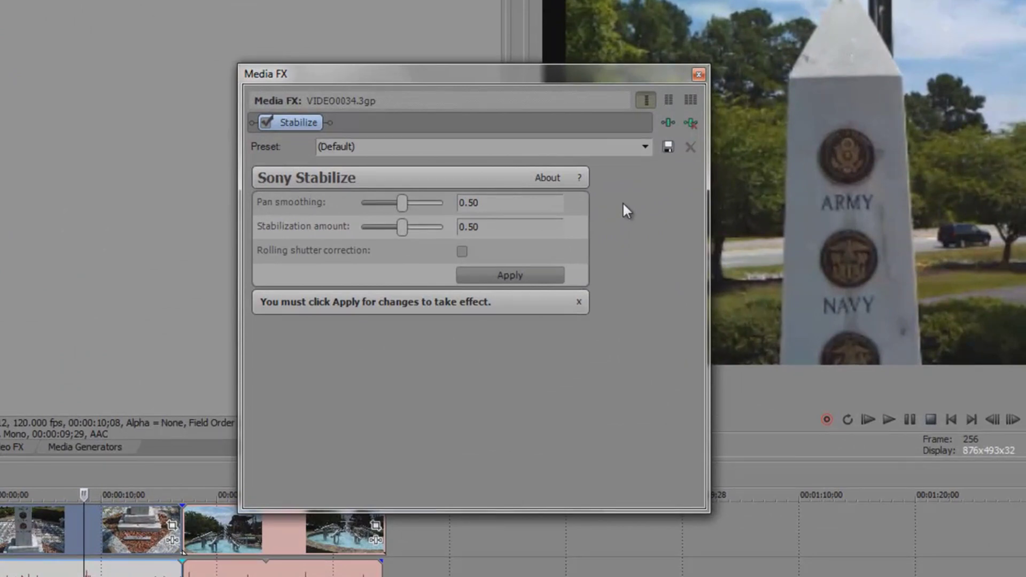
Apply Heavy Stabilization to VIDEO0034.3gp with both sliders at 1.00 and rolling shutter correction on
click(644, 147)
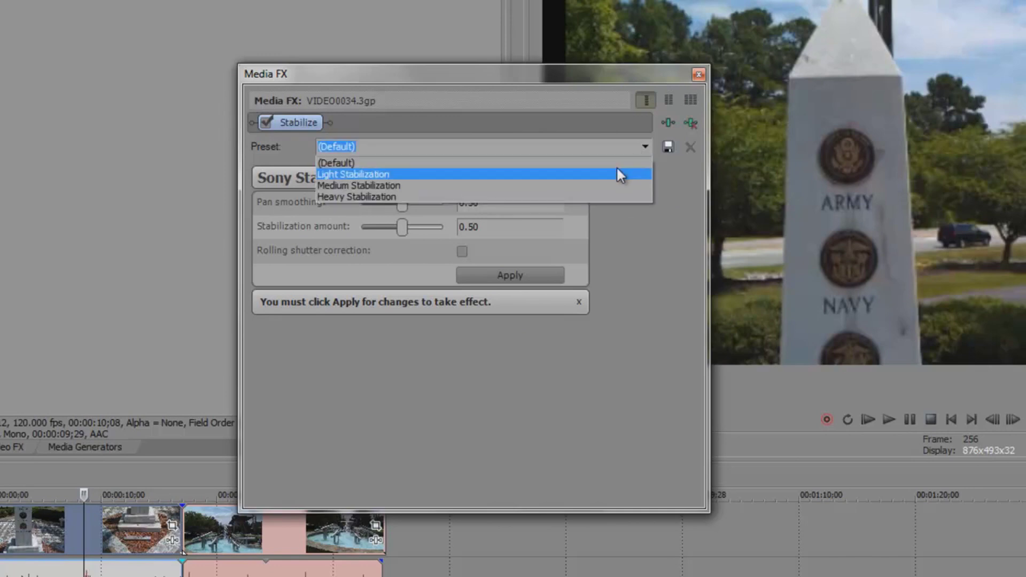
click(590, 196)
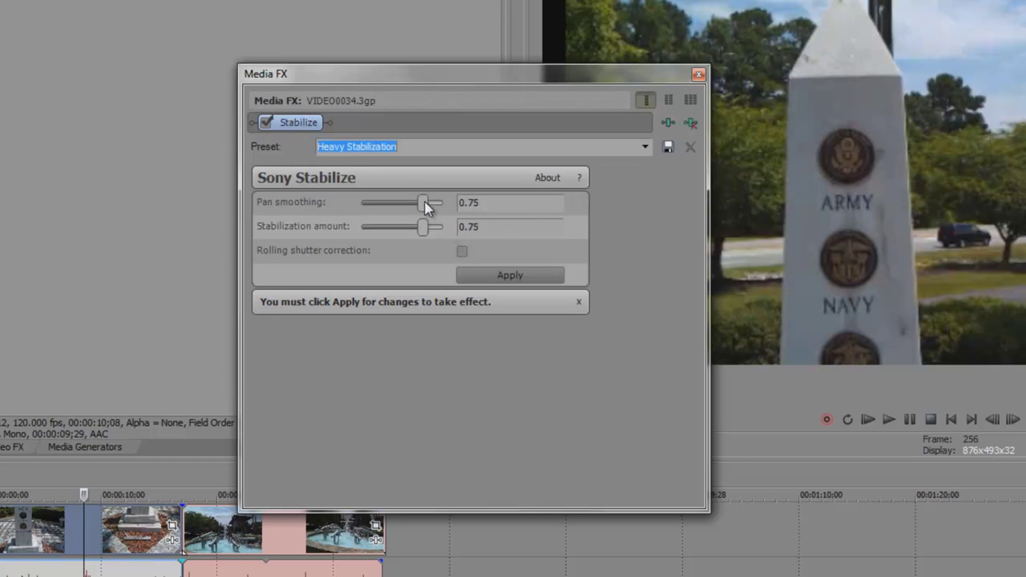
drag(425, 201, 442, 201)
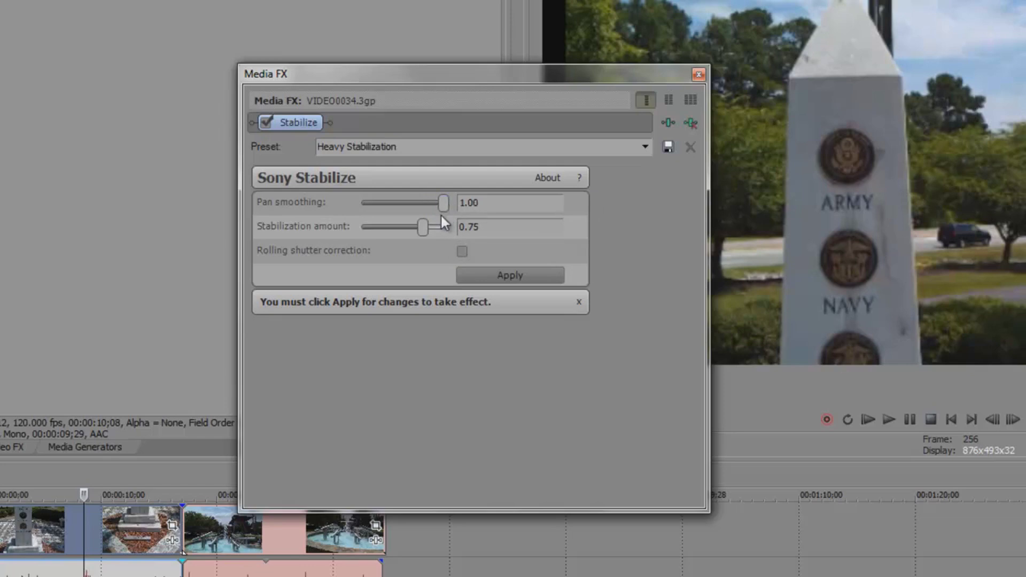
drag(419, 232, 439, 232)
click(462, 252)
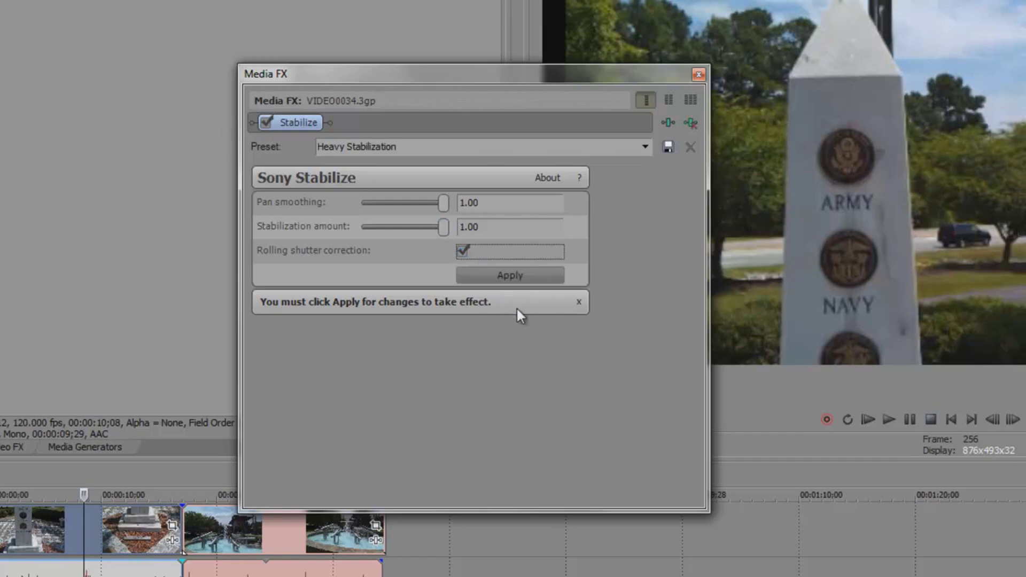
click(504, 276)
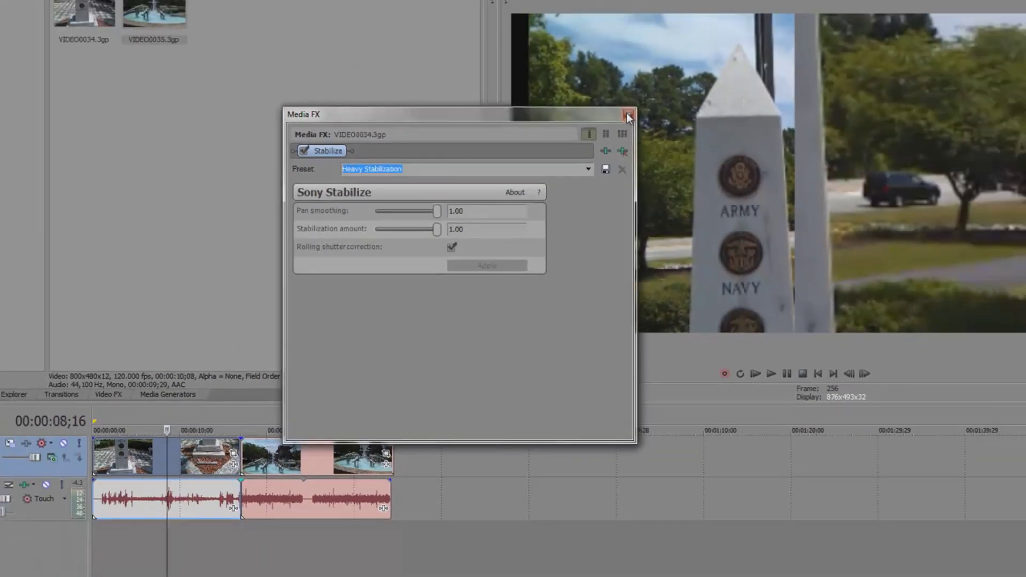
Close the Sony Stabilize settings and preview the stabilized VIDEO0034.3gp footage
click(628, 115)
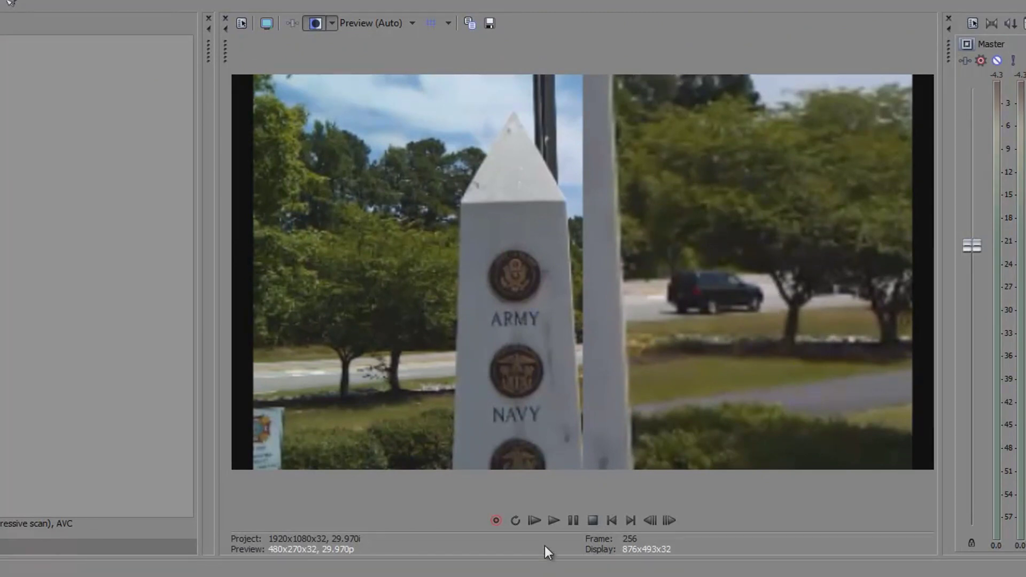
click(553, 523)
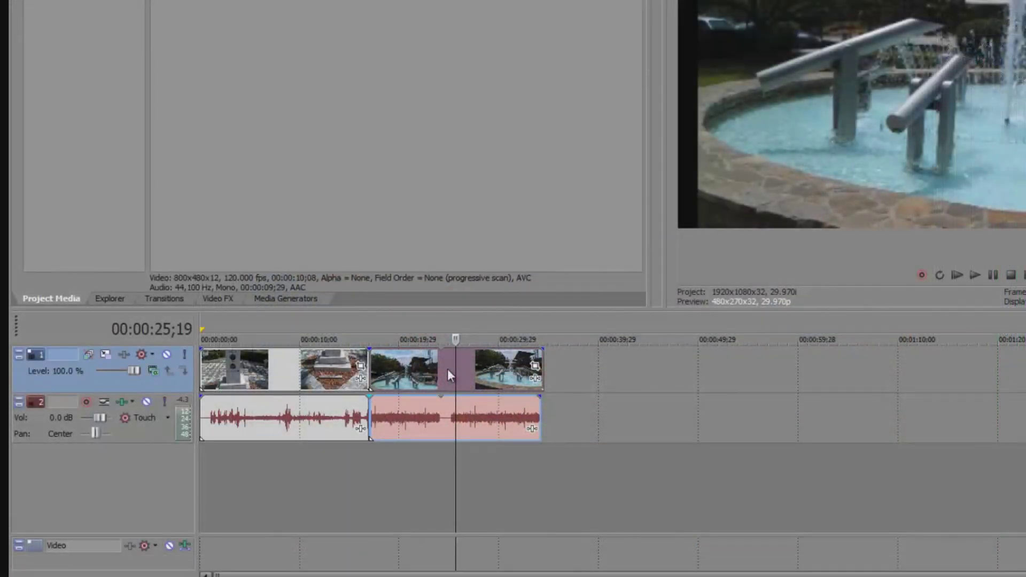
right_click(448, 369)
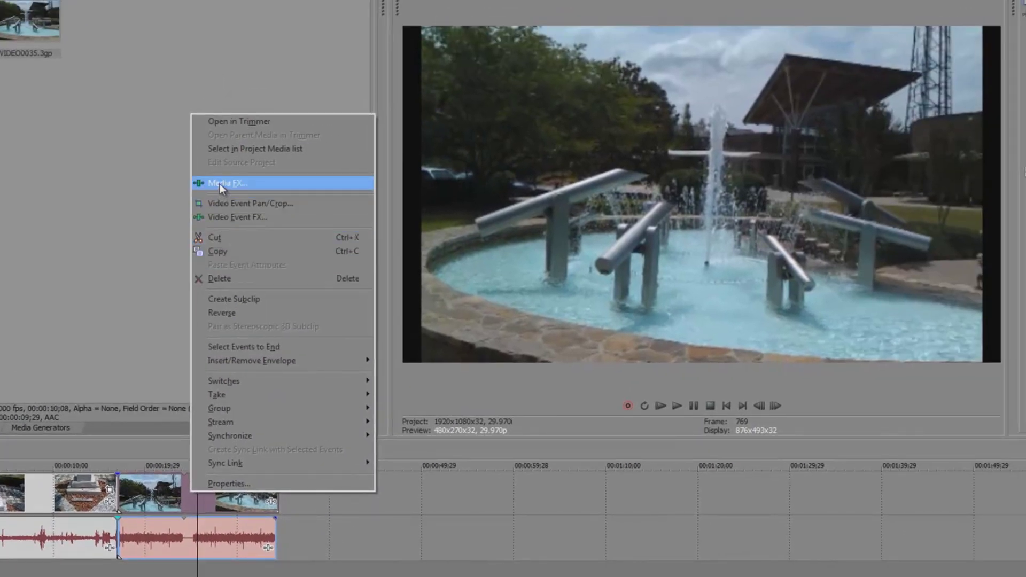
Add Sony Stabilize to the media effect chain of the second clip, VIDEO0035.3gp
click(219, 184)
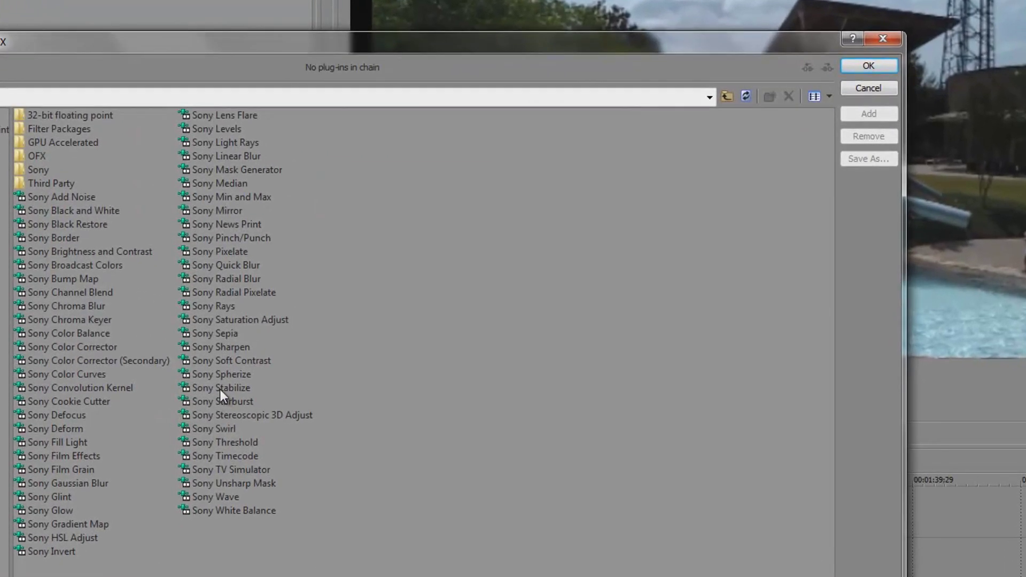
click(220, 388)
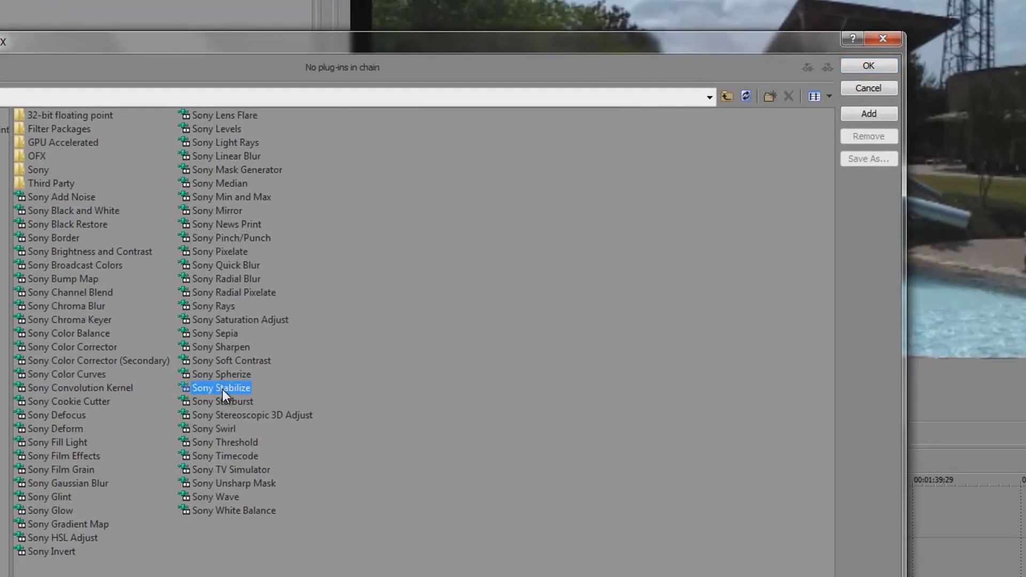
click(856, 114)
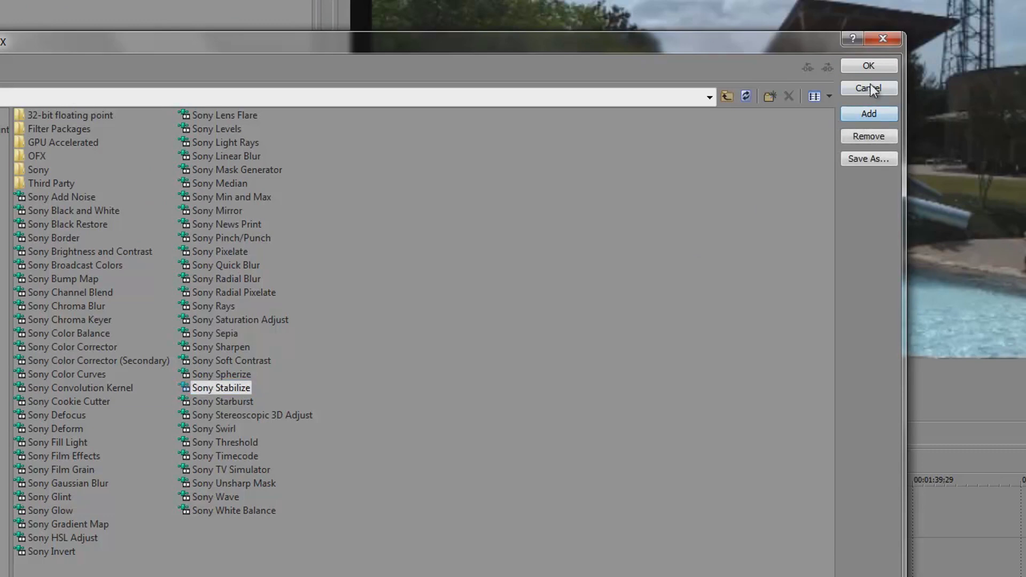
Apply Heavy Stabilization to VIDEO0035.3gp with pan smoothing and amount at 1.00, then close settings
click(869, 66)
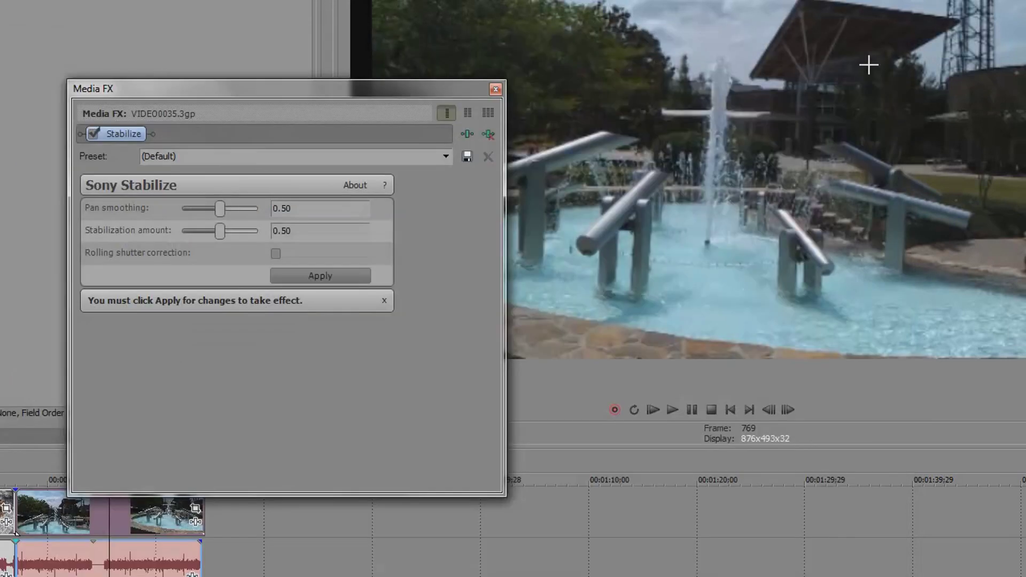
click(447, 157)
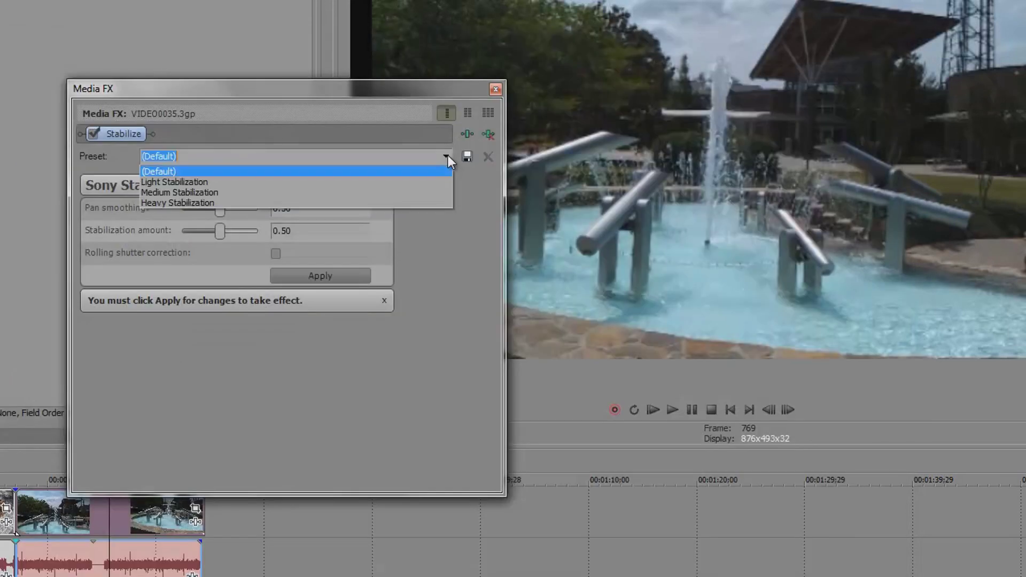
click(405, 203)
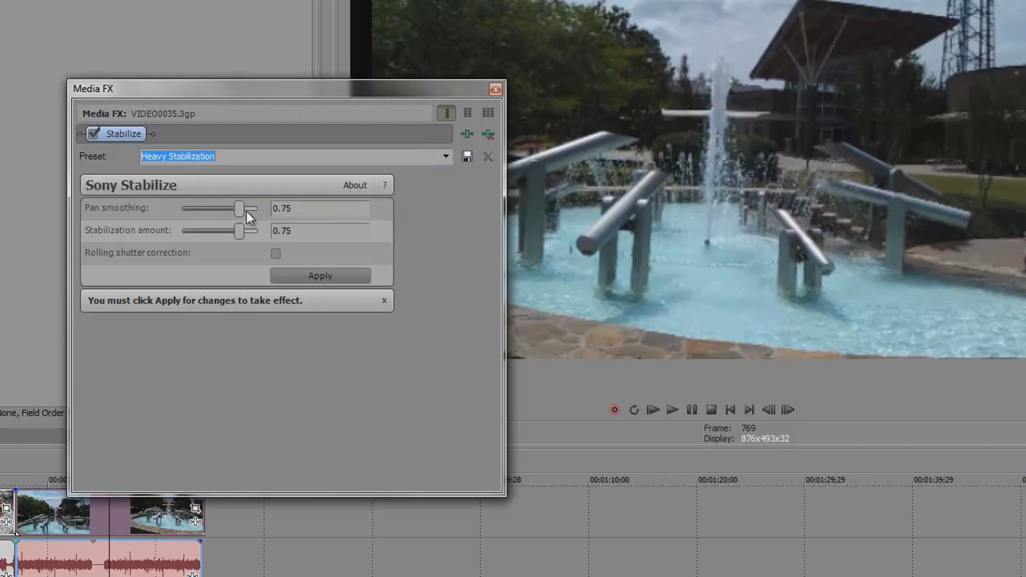
drag(240, 208, 243, 233)
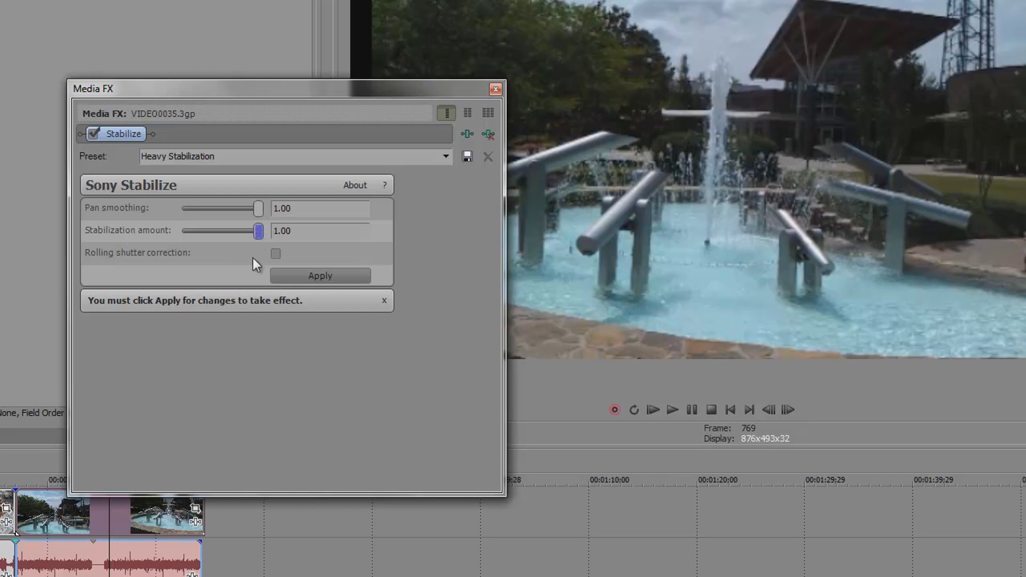
click(313, 278)
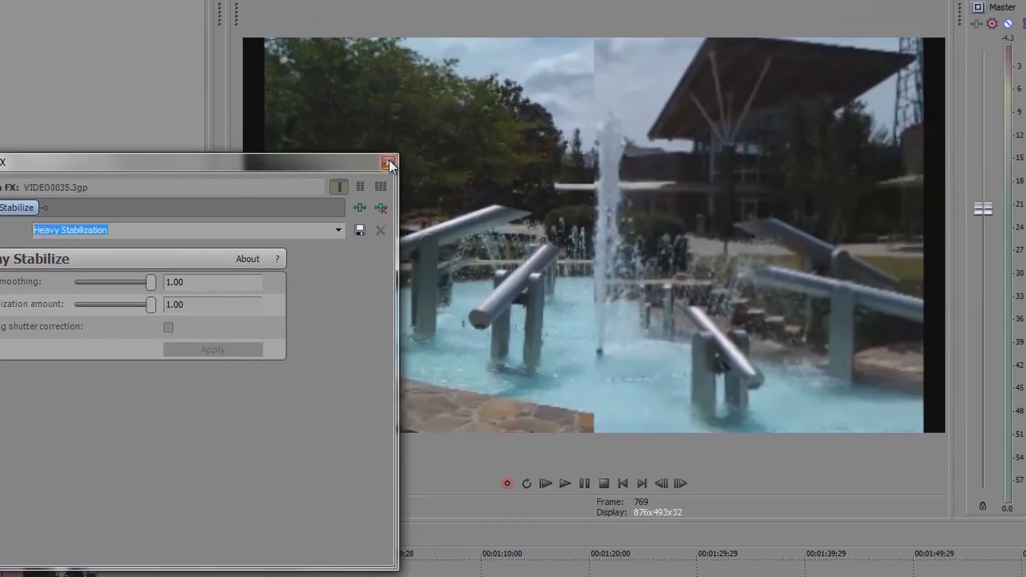
click(492, 90)
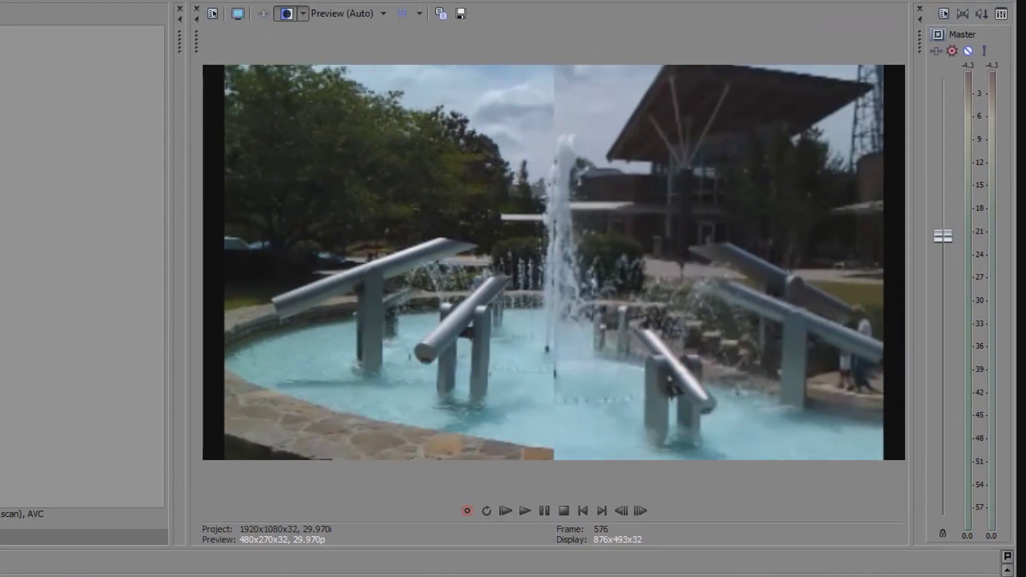
Preview the stabilized fountain clip on the second event
click(524, 513)
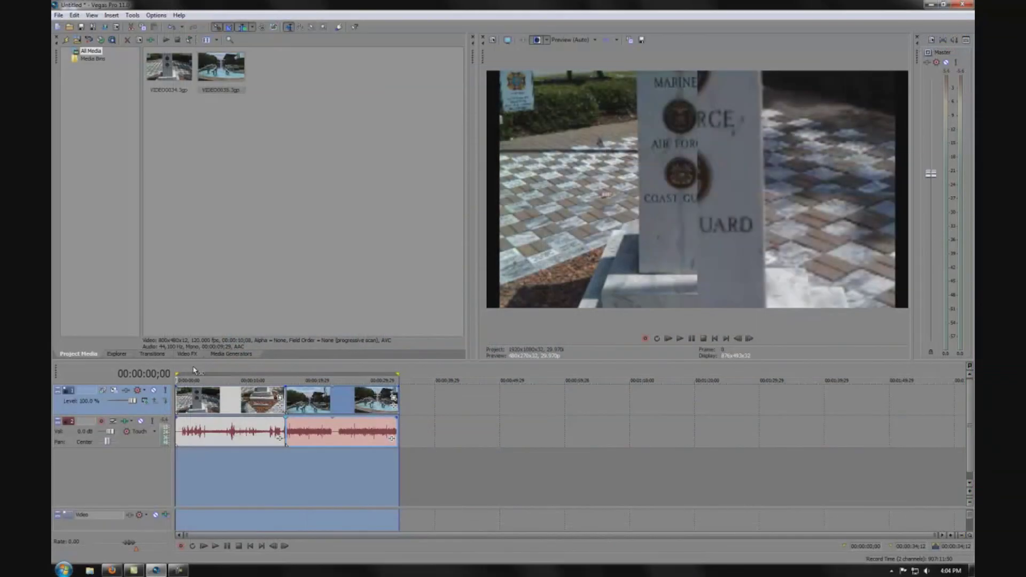
click(58, 15)
In Render As, replace the output file name with 'Test', saving to the Desktop
click(81, 83)
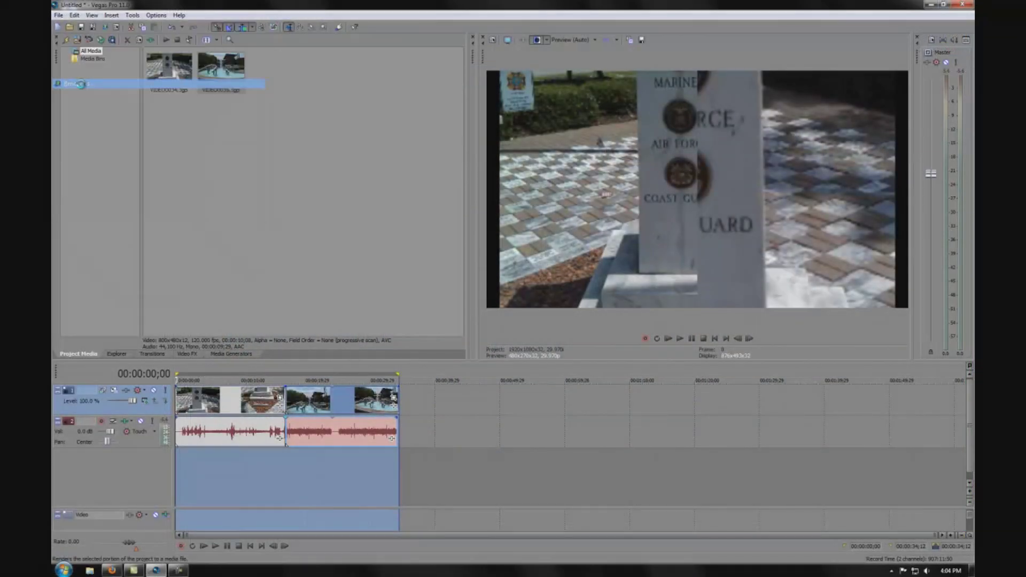
key(BackSpace)
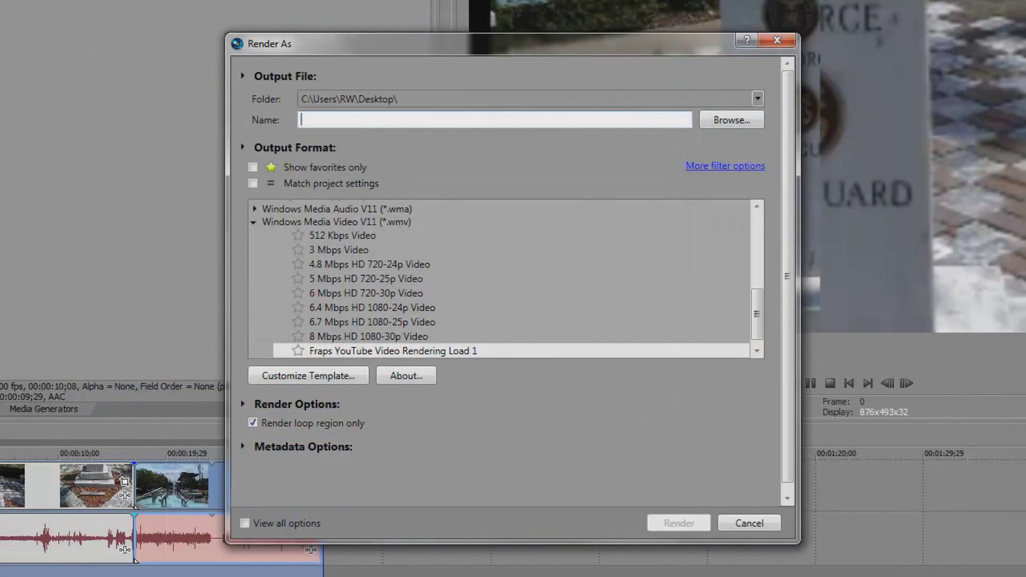
text(Test)
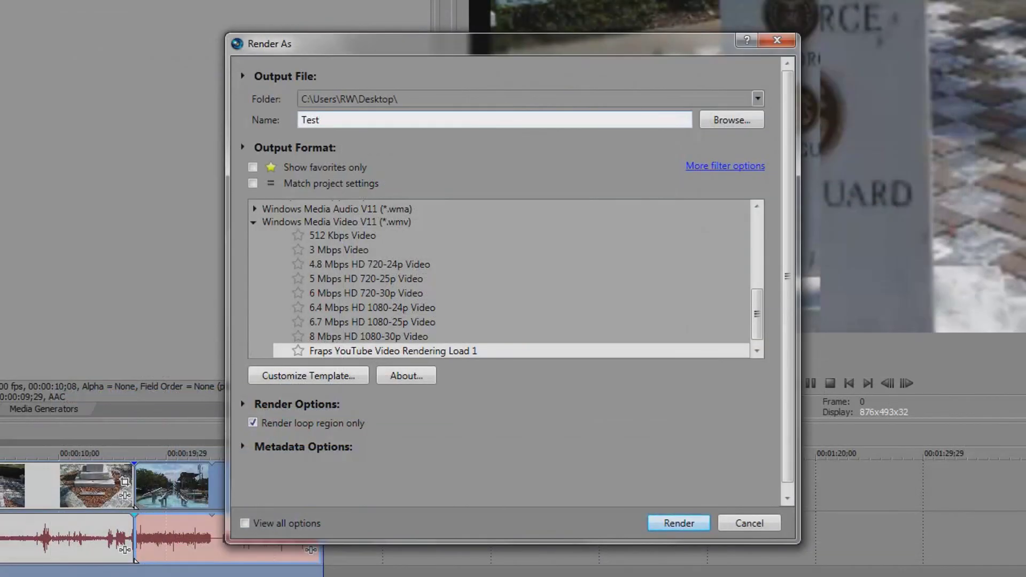